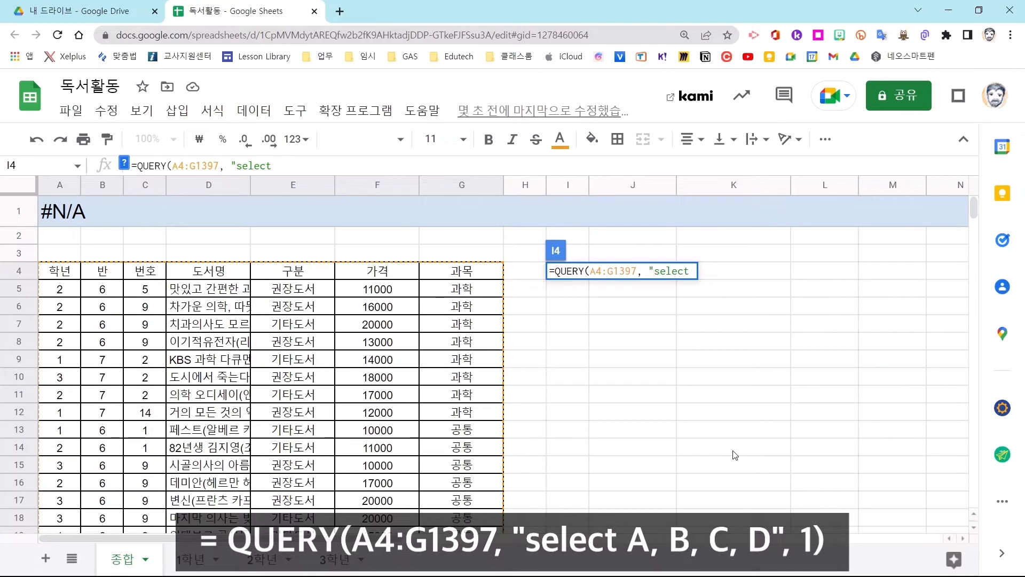
Complete the formula in I4 as =QUERY(A4:G1397, "select A, B, C, D", 1).
text(A, B, C, D)
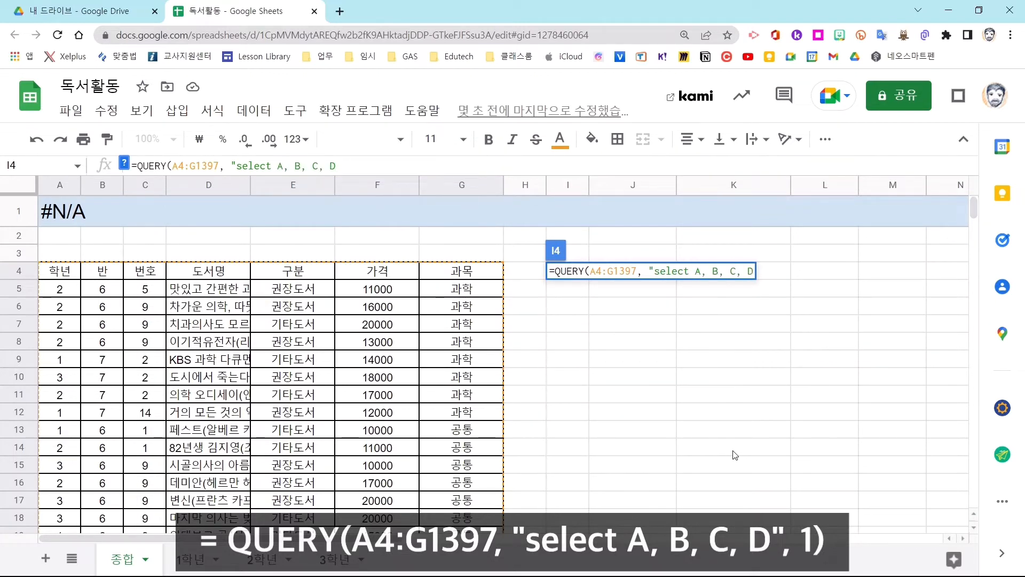
text(", )
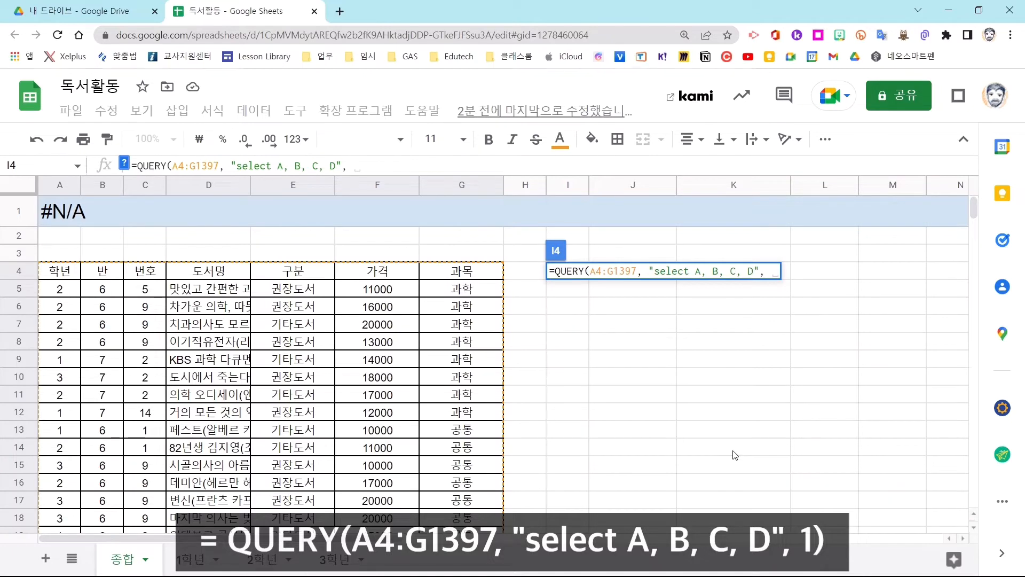
text(1))
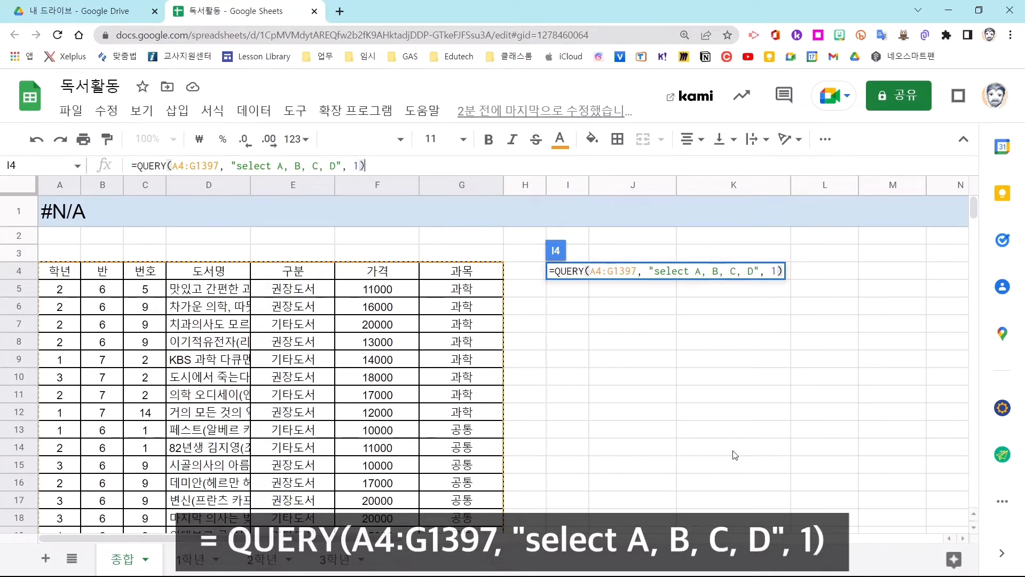
key(Return)
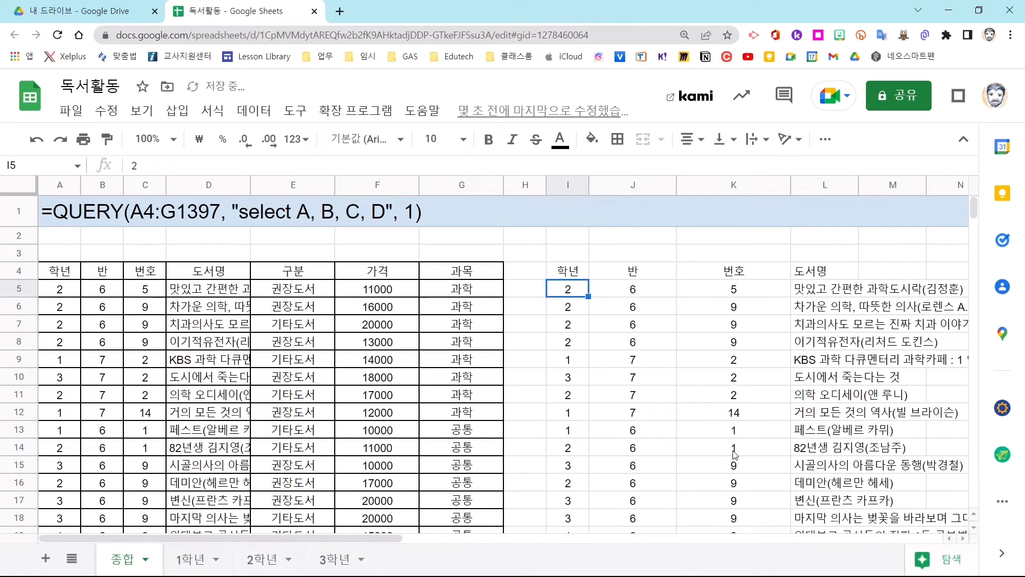
Replace the column list in the I4 query with *, so that it reads "select *".
key(Up)
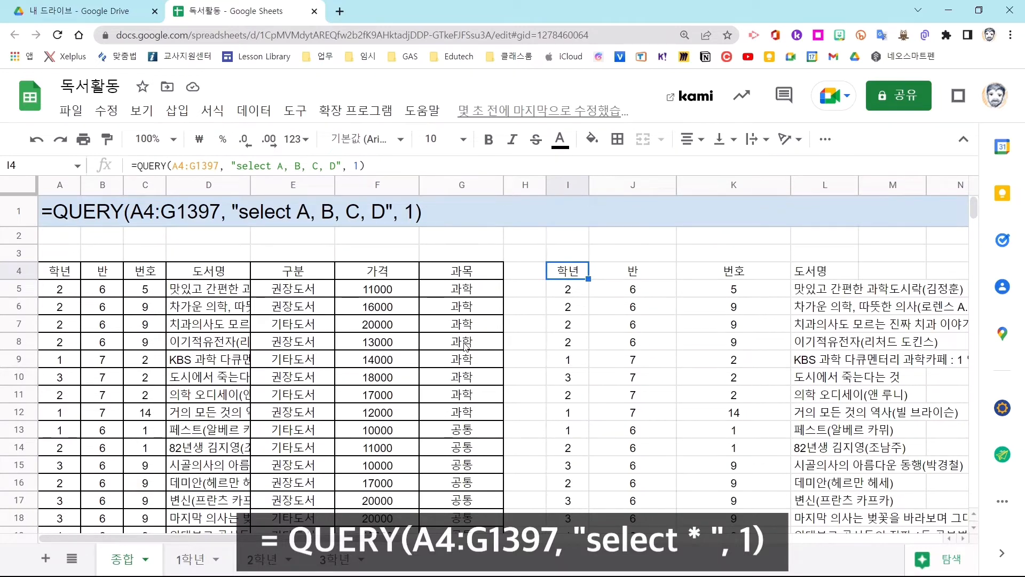
click(337, 163)
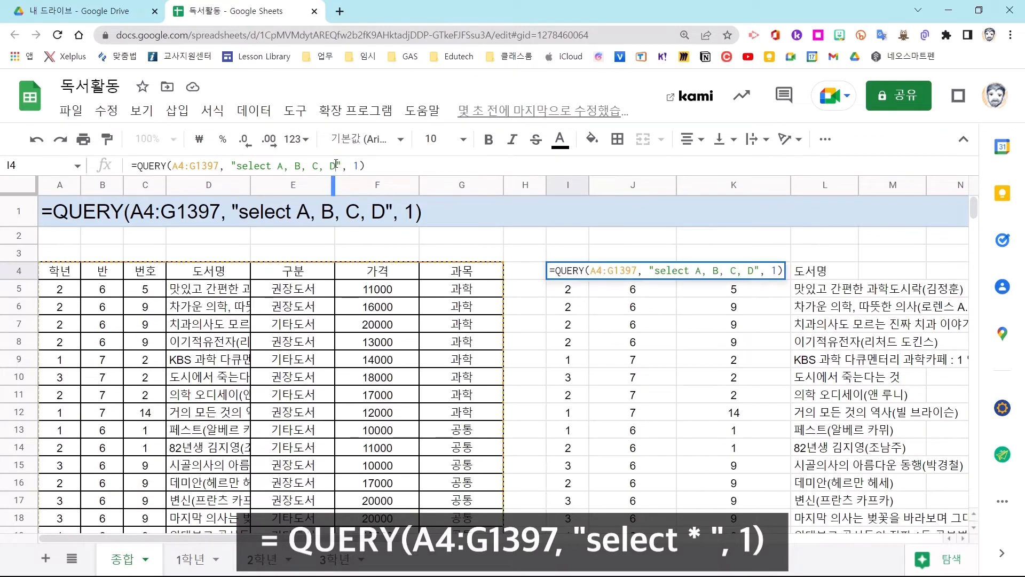
drag(336, 164, 277, 165)
text(*)
key(Return)
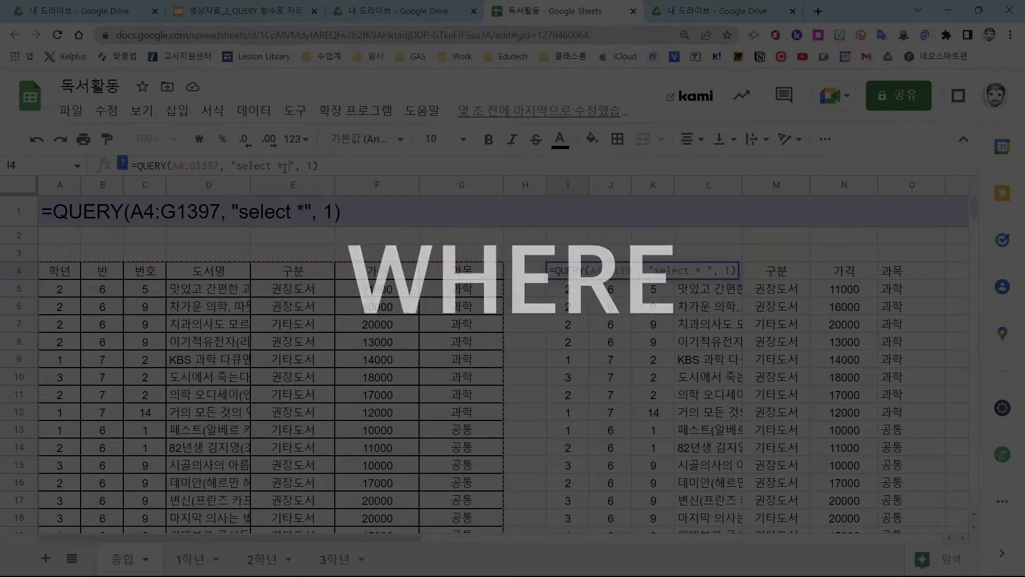
Add the condition "where A=1 or A=2" after "select *" in the I4 query.
text(where)
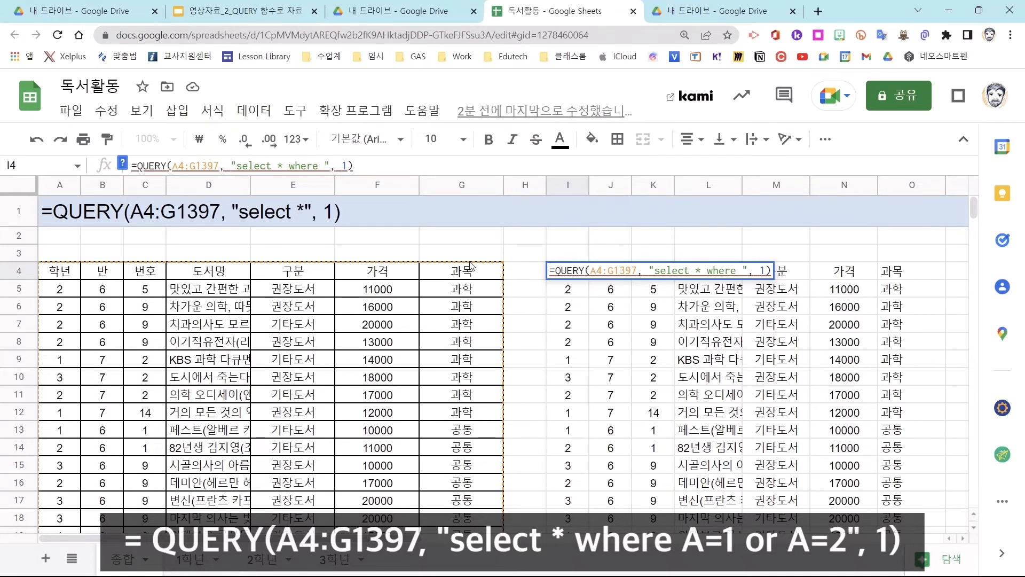
text(A=)
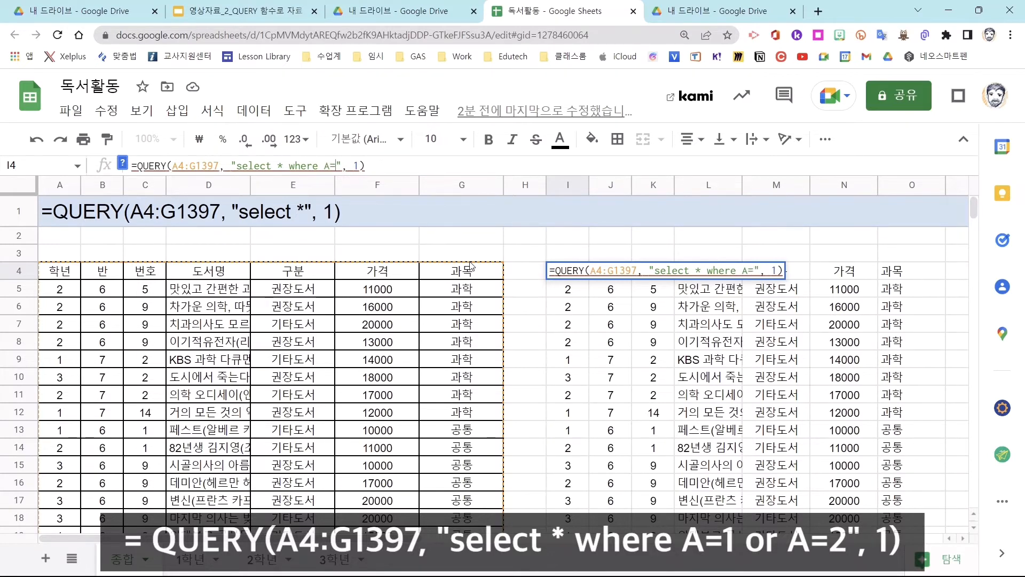
text(1)
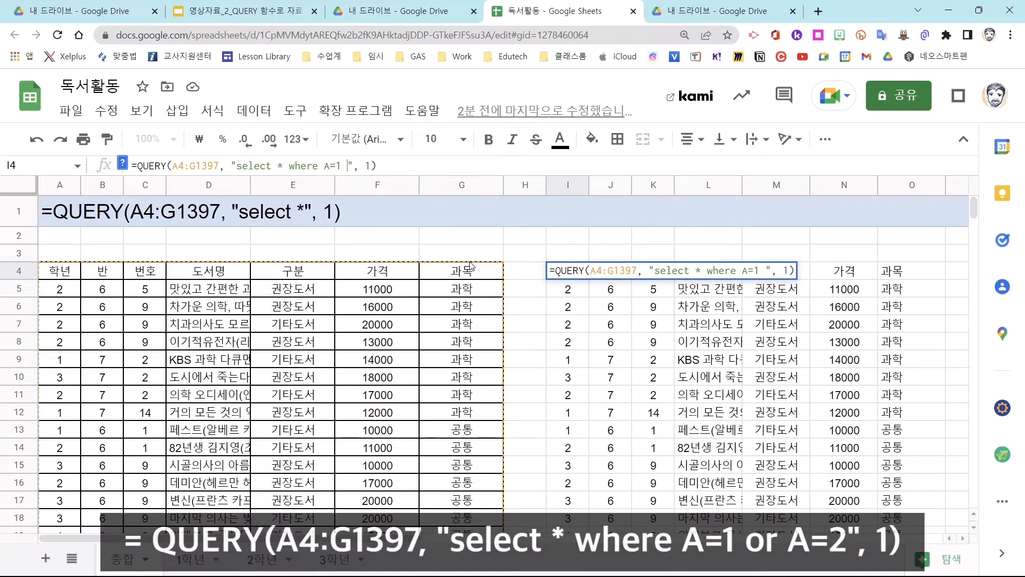
text( or)
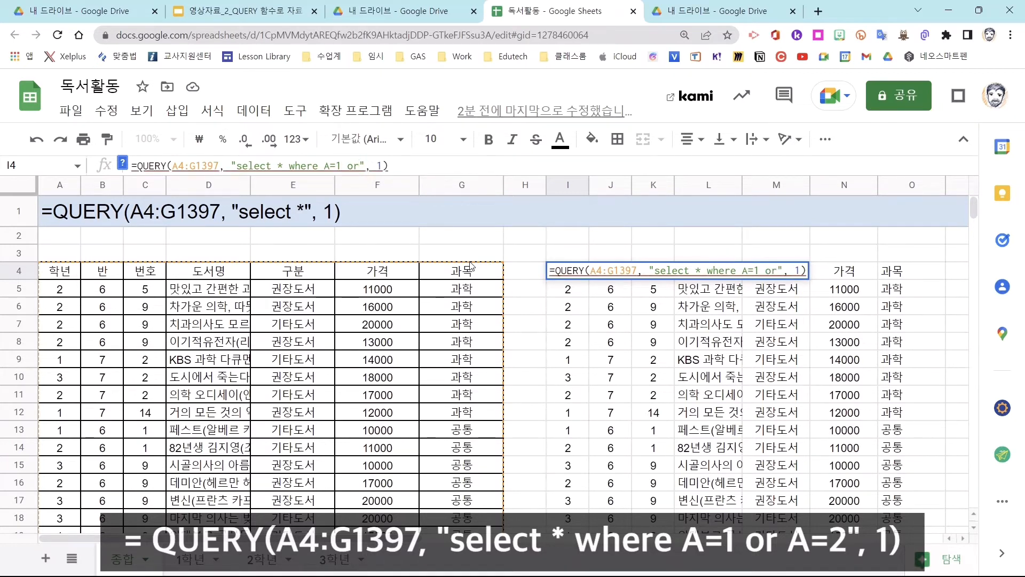
text( A=2)
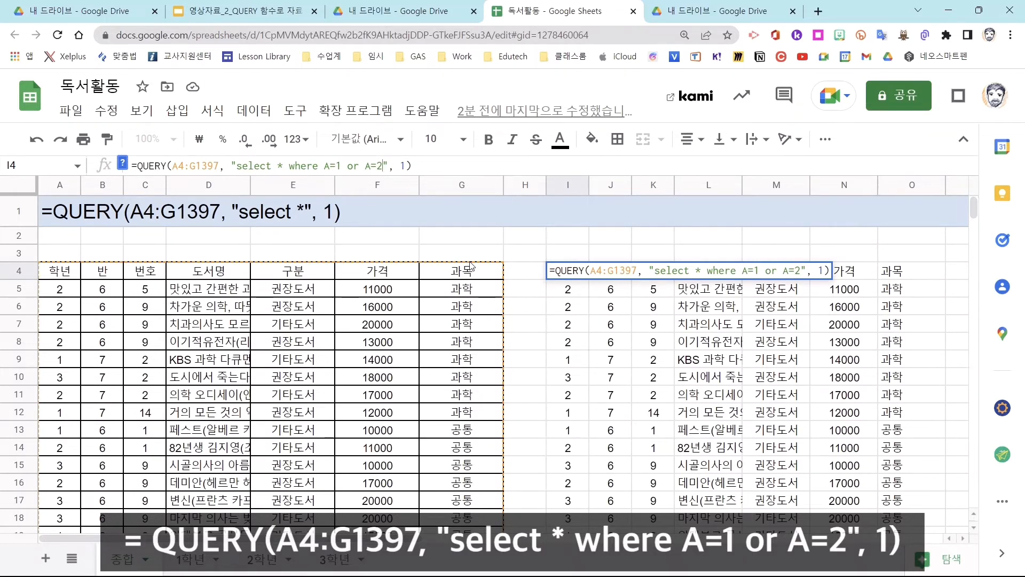
key(Return)
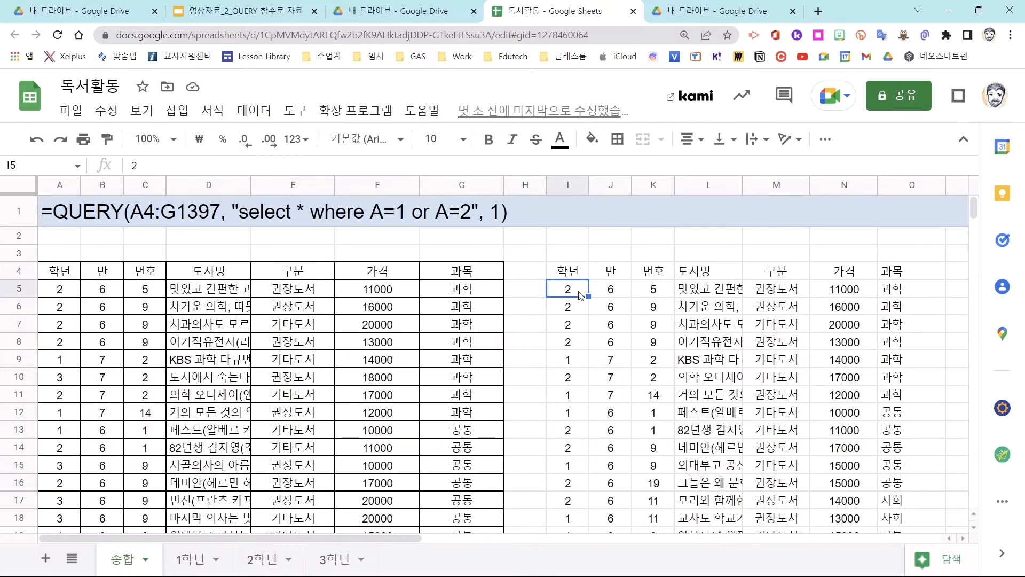
scroll(580, 296, down, 4)
scroll(580, 296, down, 6)
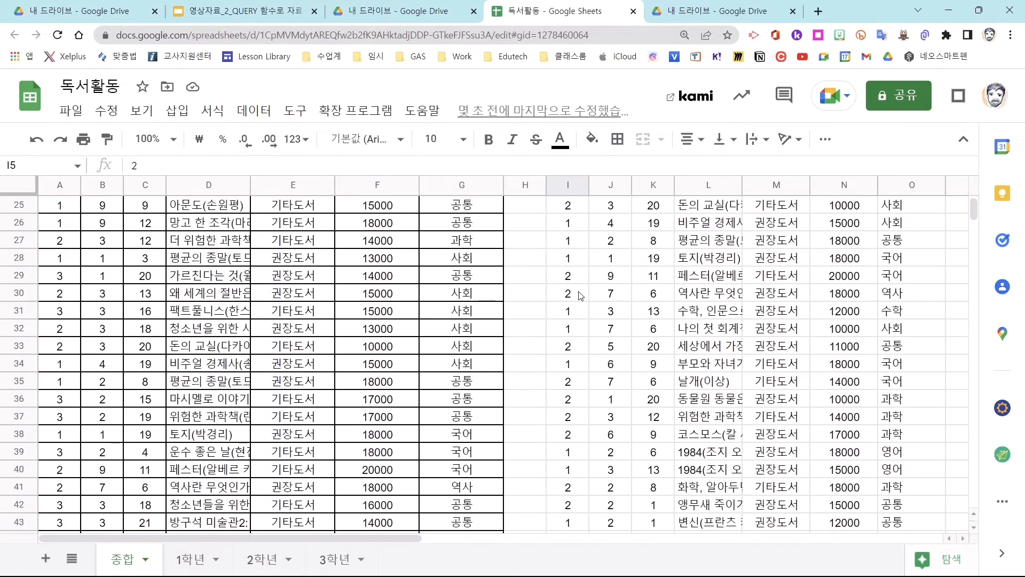
scroll(581, 295, down, 6)
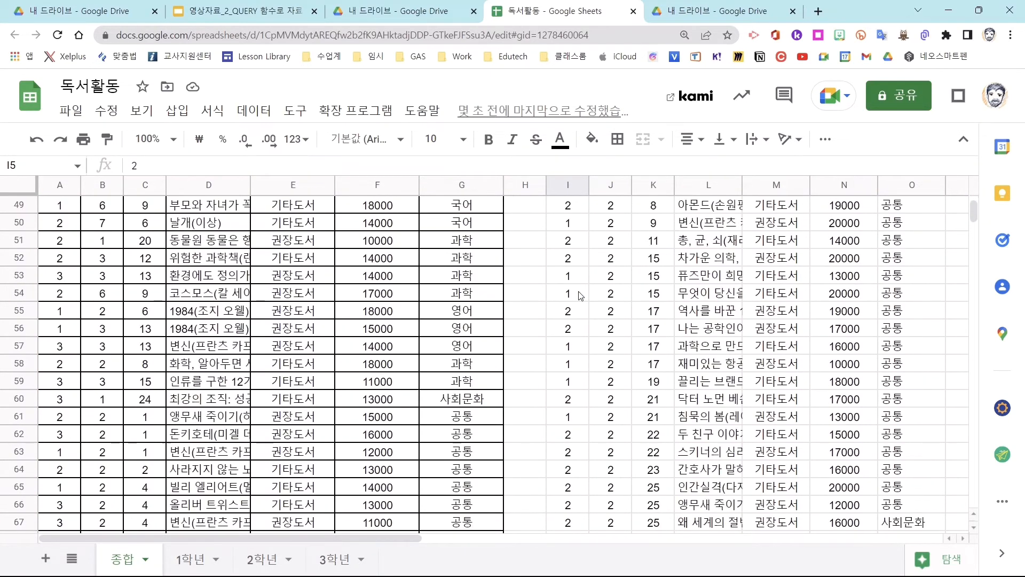
key(Up)
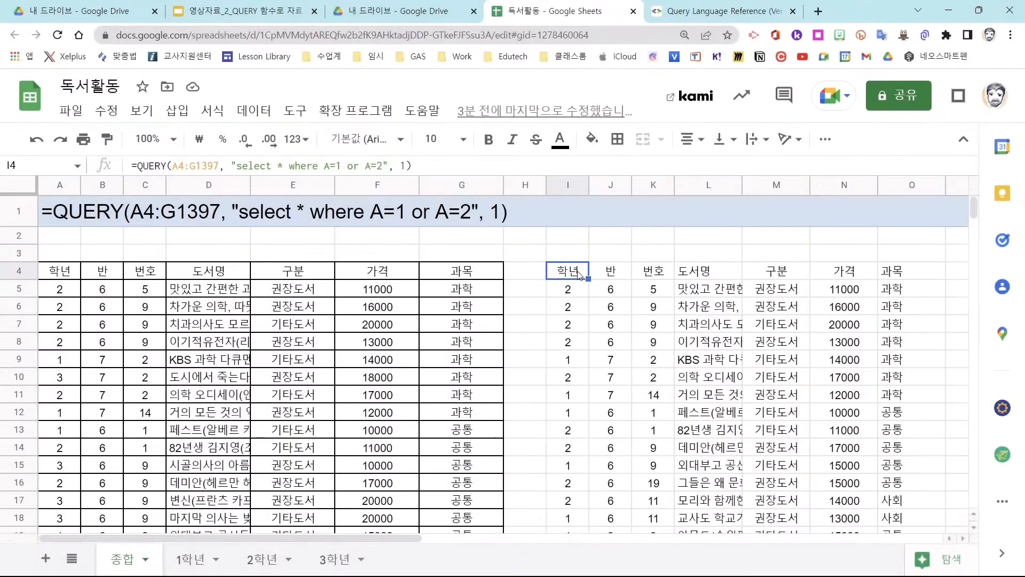
Switch to the Query Language Reference page and review its aggregation functions and scalar functions sections.
key(ctrl+Tab)
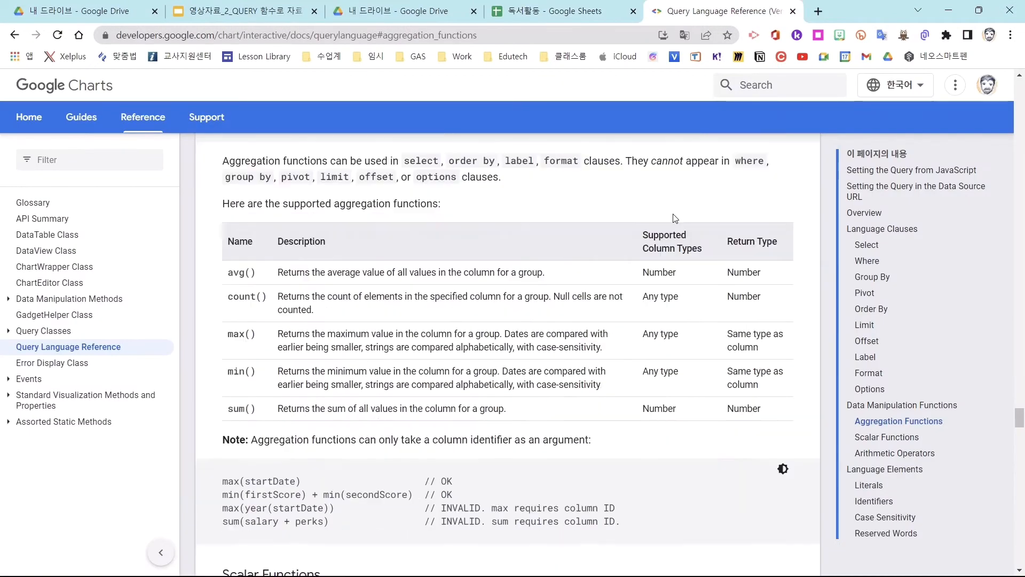
scroll(675, 218, down, 5)
scroll(675, 219, down, 6)
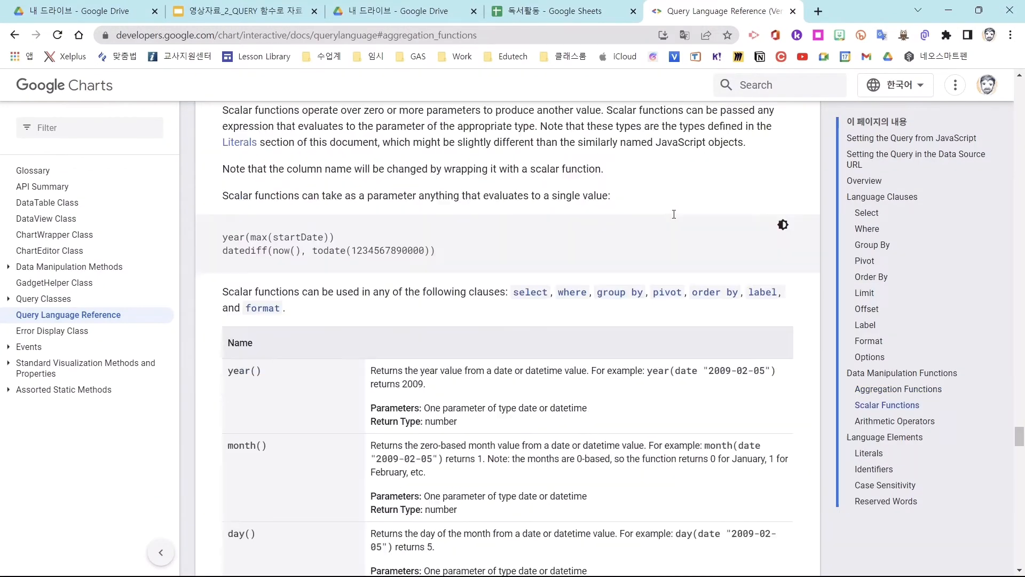
key(ctrl+shift+Tab)
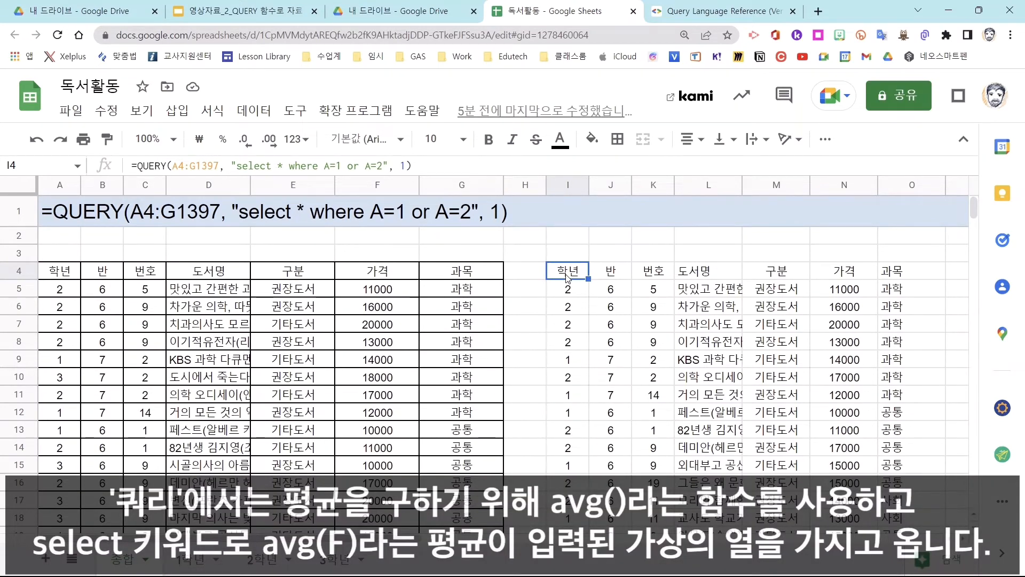
click(366, 184)
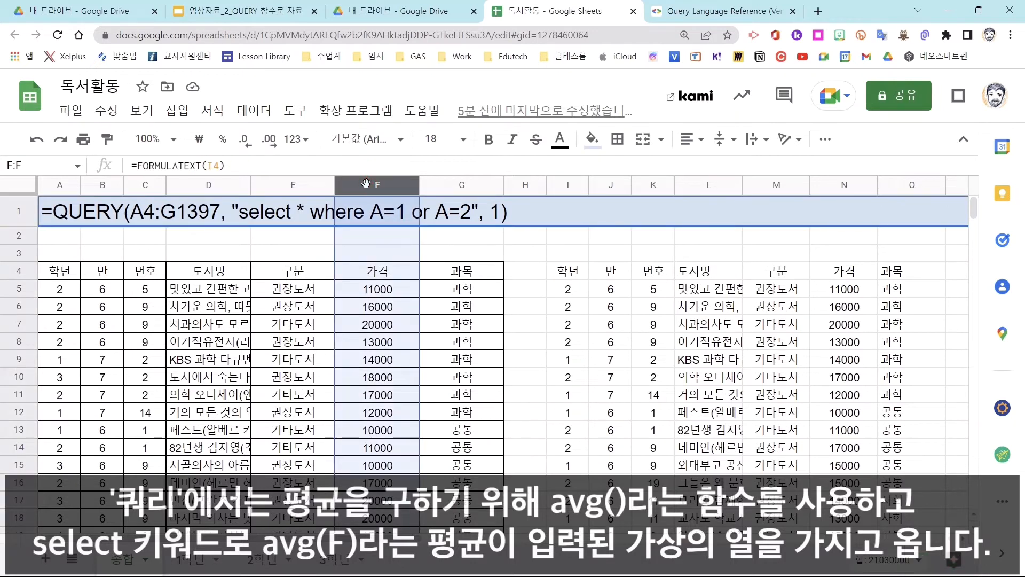
click(366, 184)
click(366, 183)
click(366, 183)
Replace the * in the I4 query's select clause with "A, avg(F)".
click(580, 277)
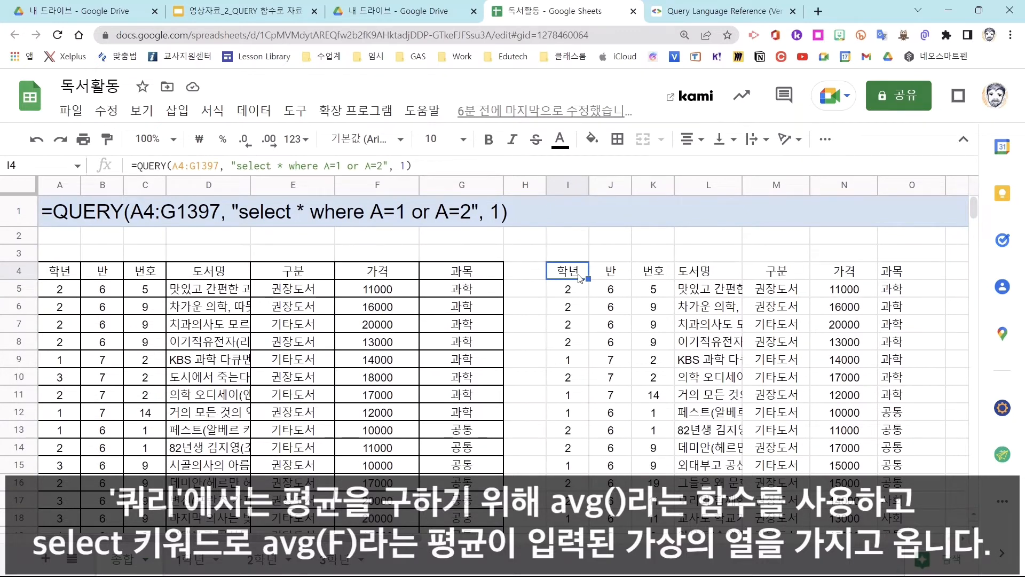
double_click(580, 277)
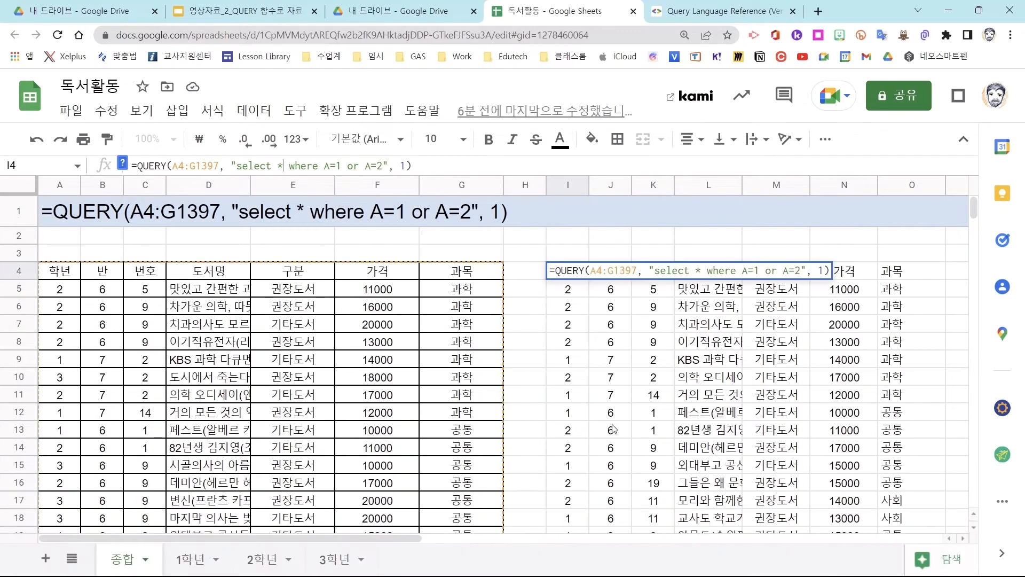
key(BackSpace)
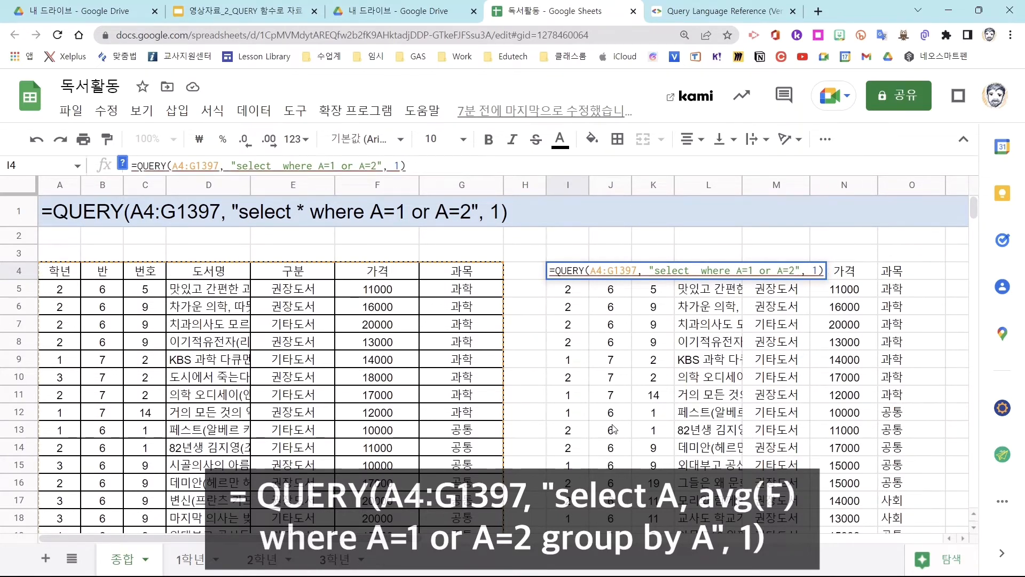
text(A)
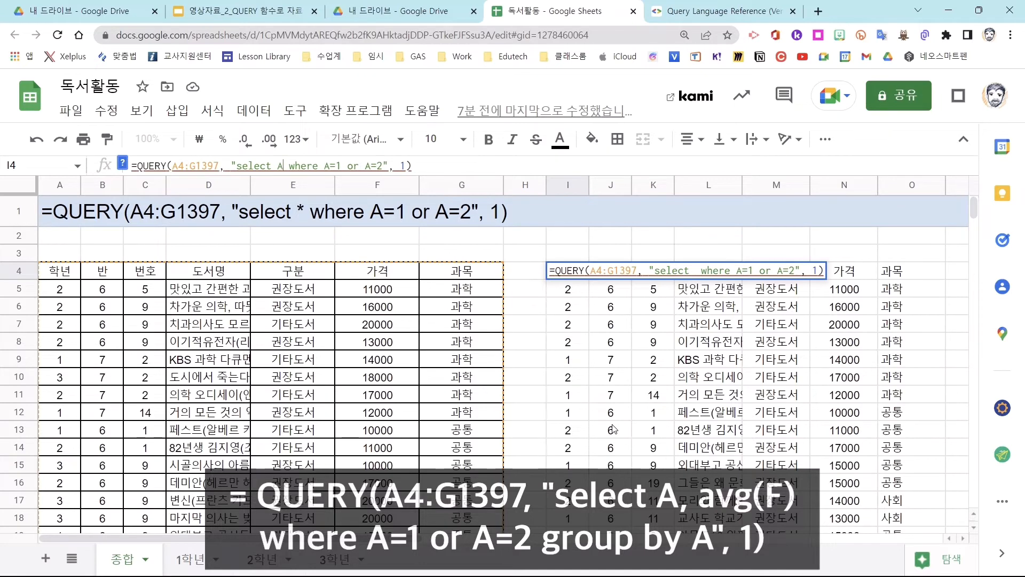
text(,)
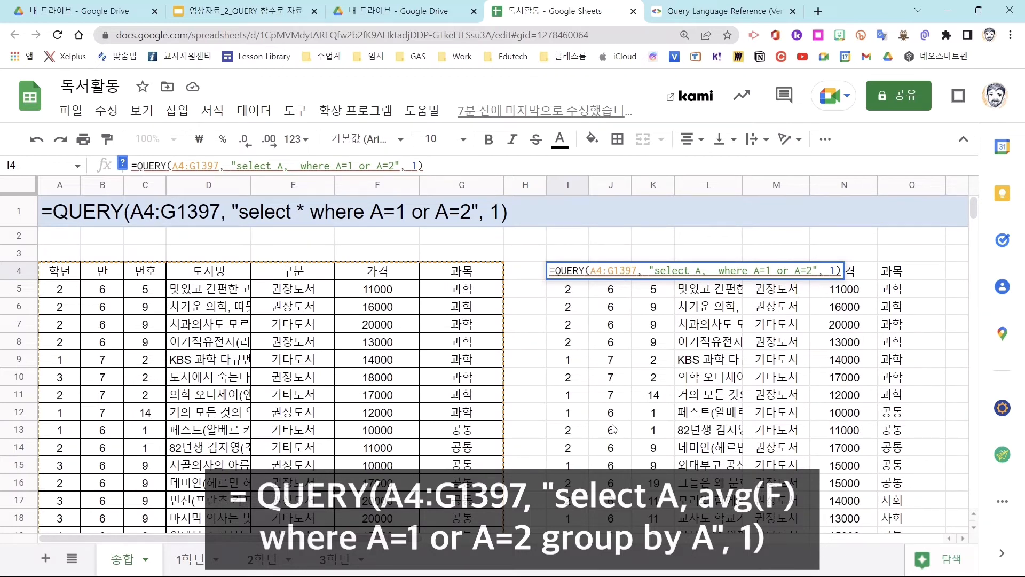
text(avg()
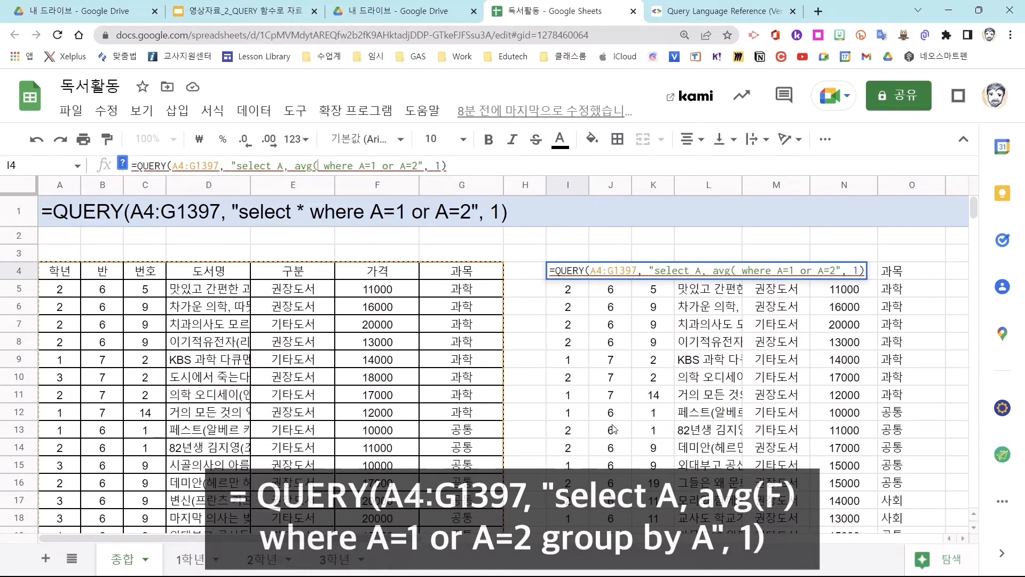
text(F))
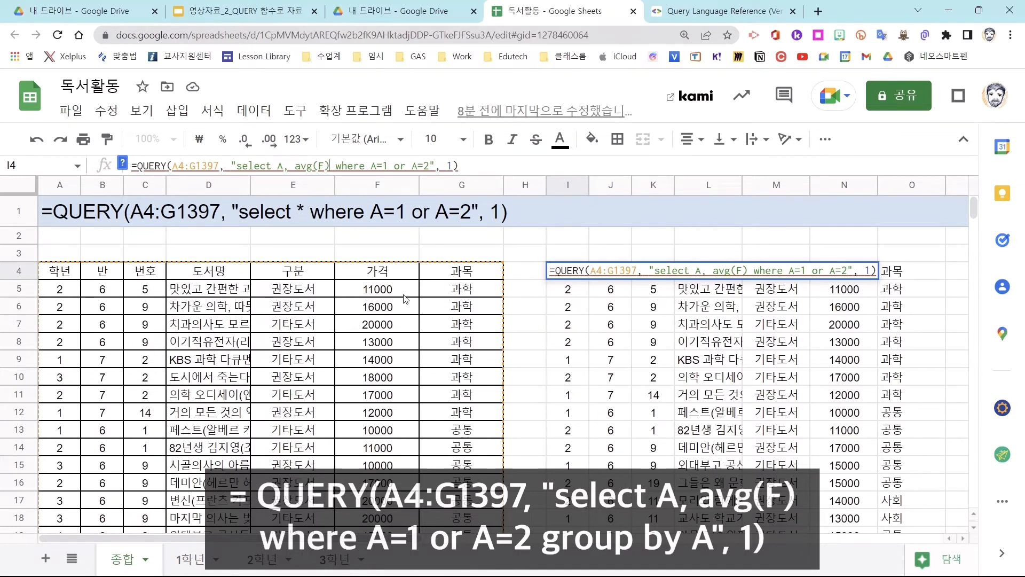
Add "group by A" at the end of the I4 query string and widen column J to about twice its width.
text(group by)
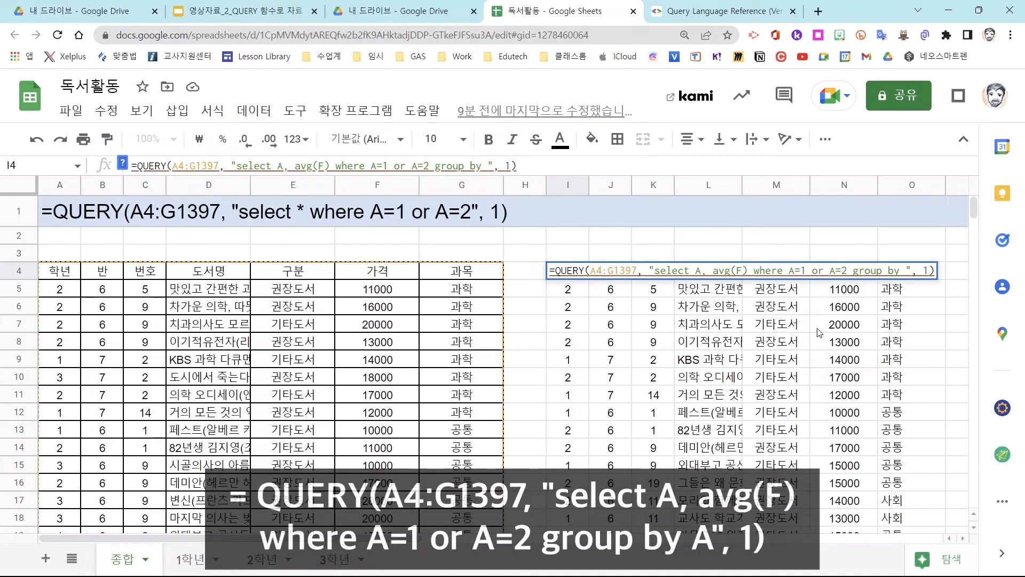
text(A)
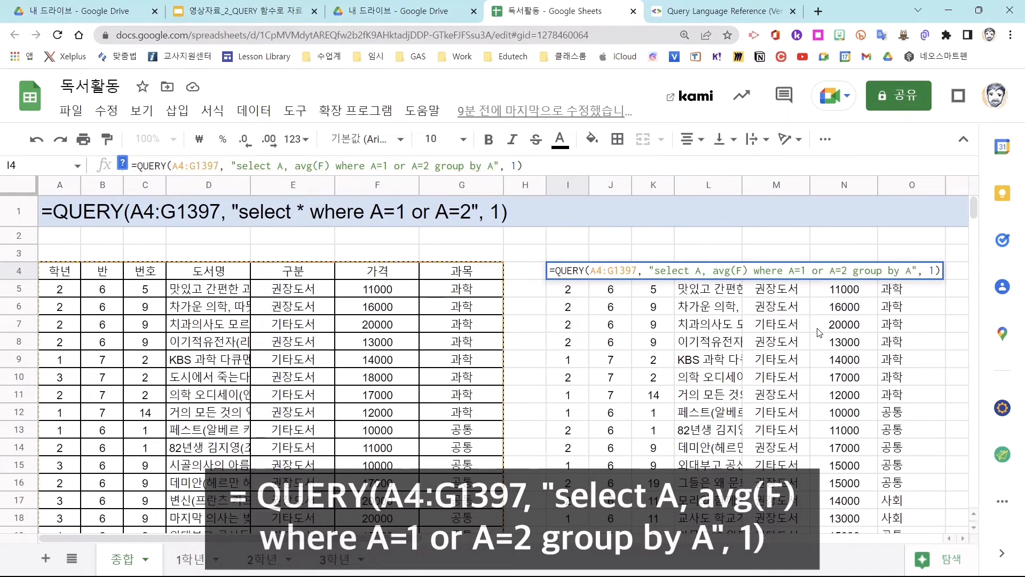
key(Return)
drag(632, 185, 676, 191)
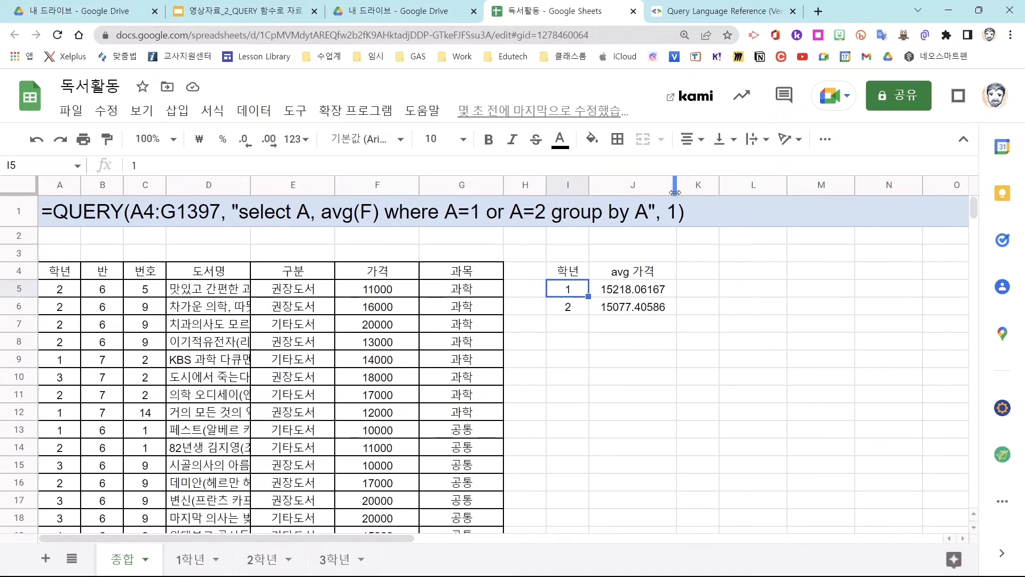
Insert column B between A and avg(F) in the select clause of the I4 query.
key(Up)
click(293, 166)
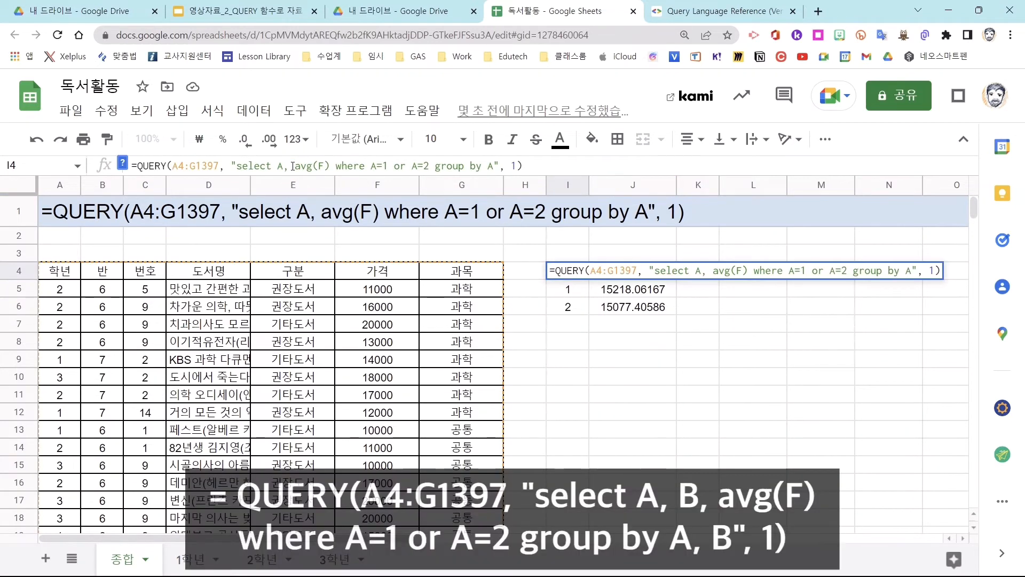
text(B,)
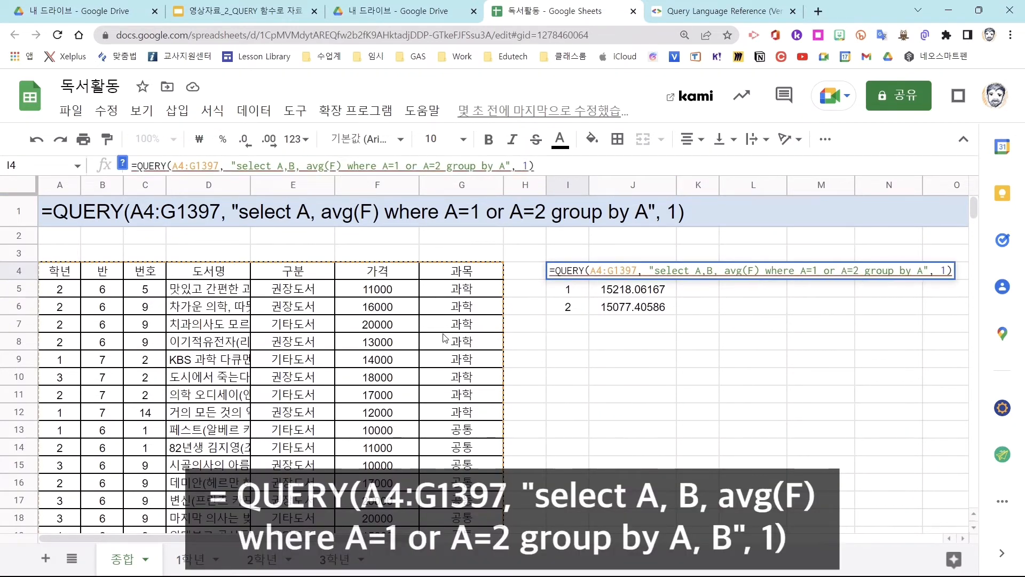
key(Left)
key(Left)
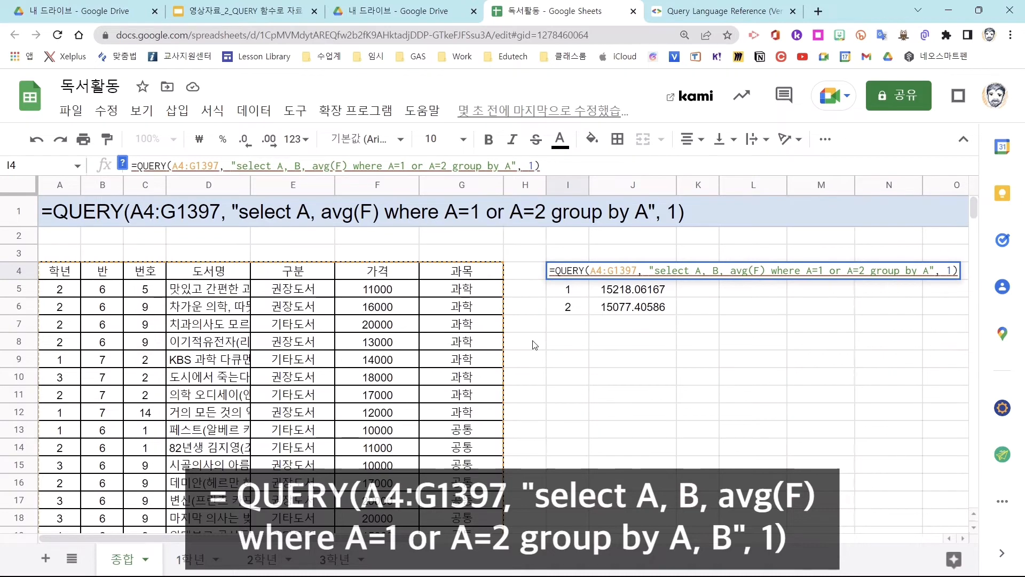
Extend the group by clause of the I4 query to "group by A, B".
key(End)
key(Left)
key(Left)
key(Left)
key(Left)
key(Left)
text(, B)
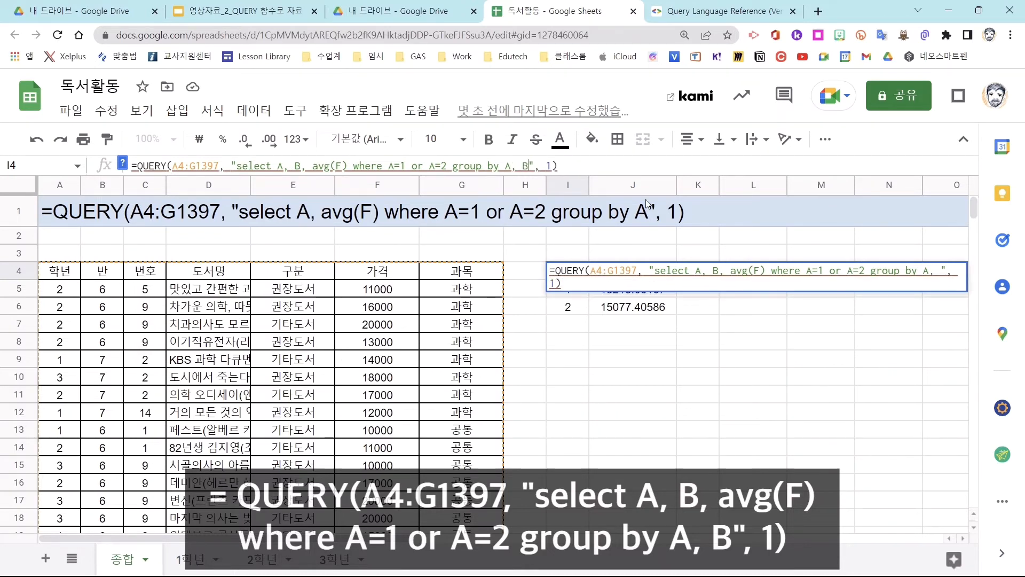
key(Return)
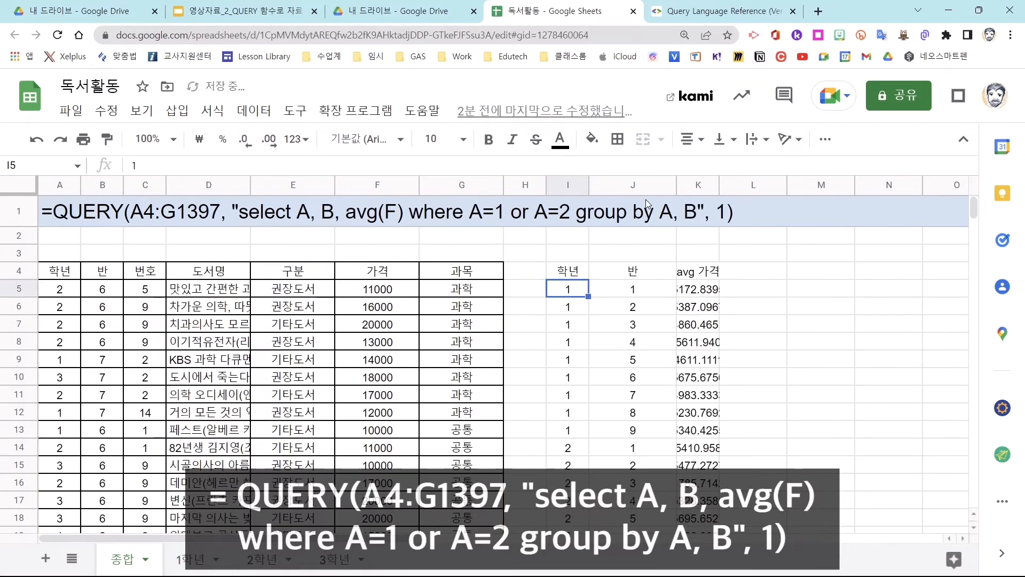
Append "order by avg(F)" after the group by clause at the end of the I4 query string.
scroll(794, 271, down, 2)
scroll(794, 273, down, 2)
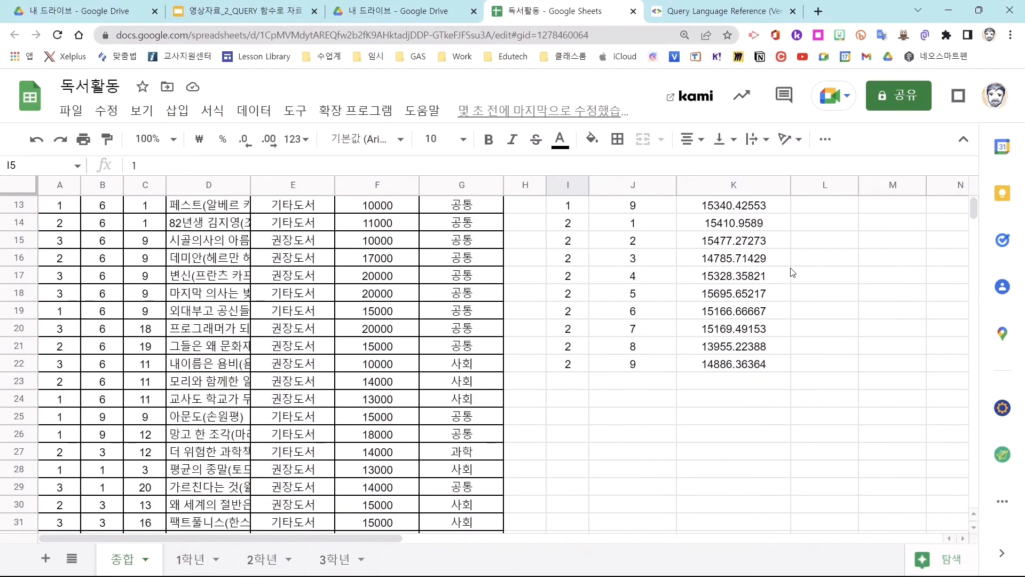
scroll(793, 273, up, 4)
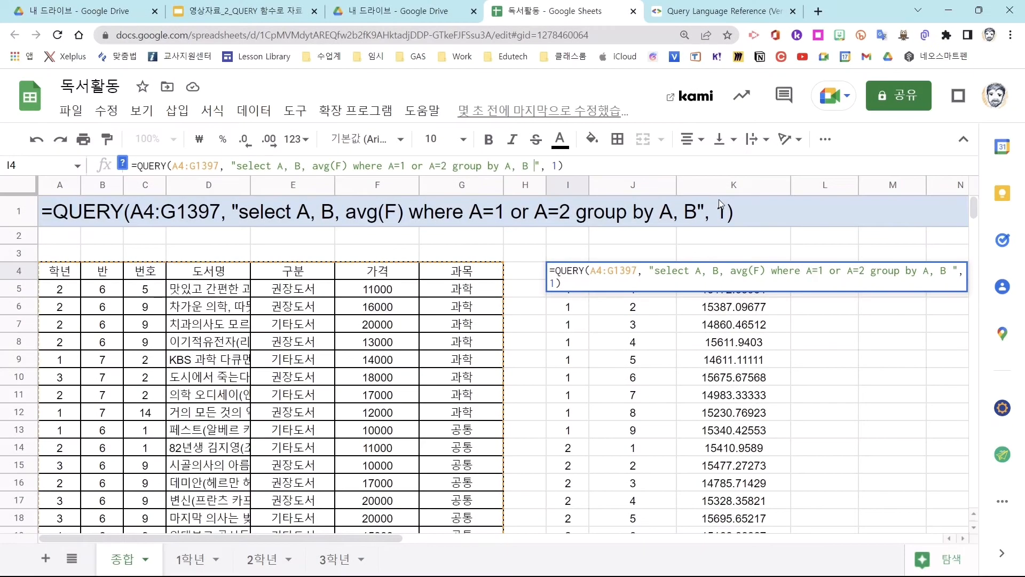
text(order by)
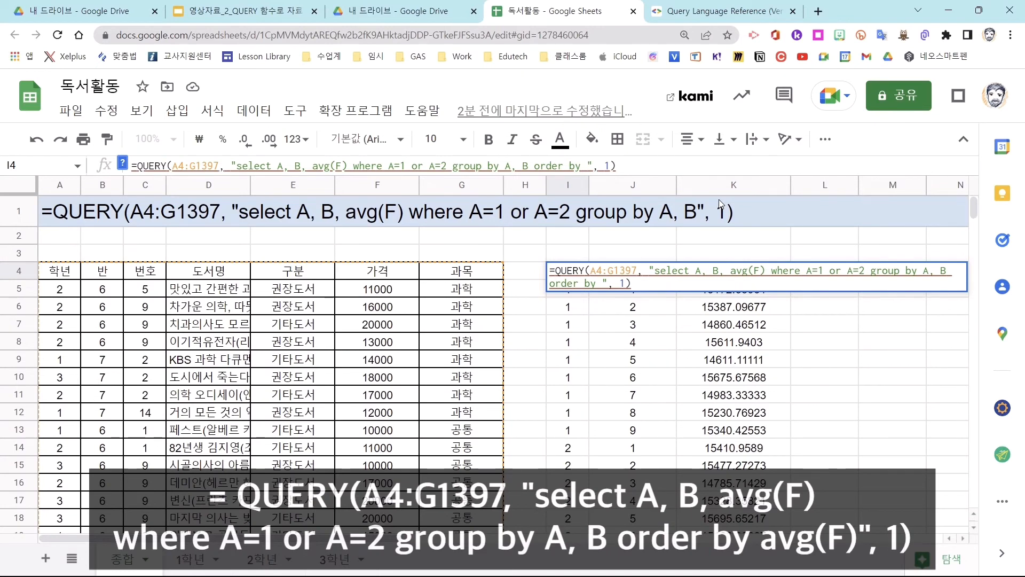
text(avg(F))
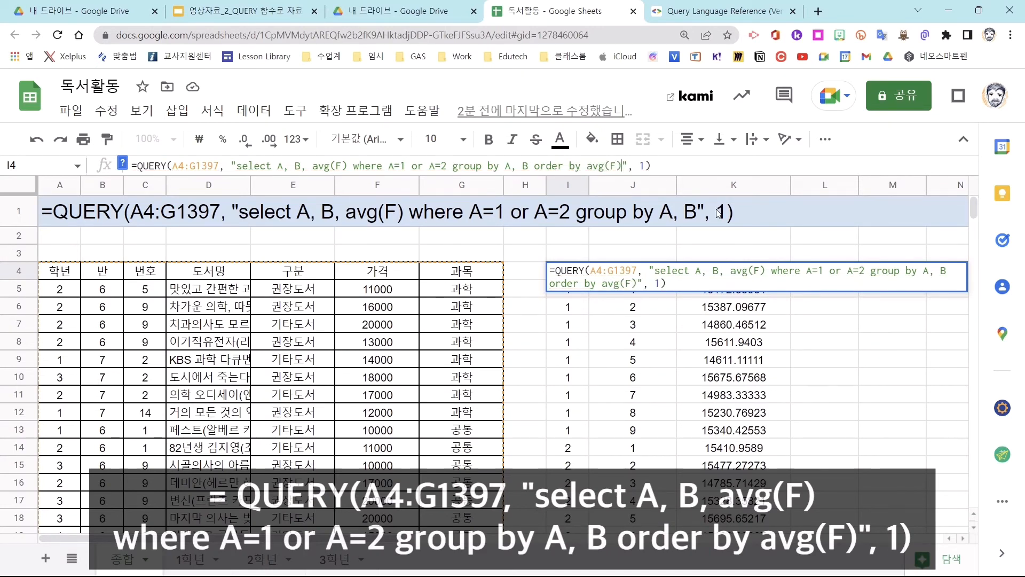
key(Return)
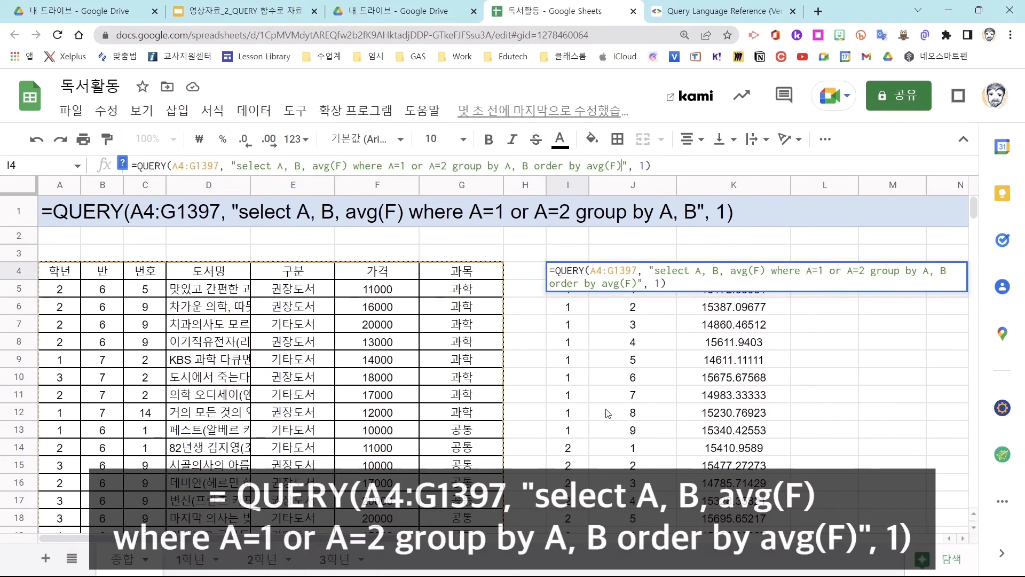
key(Return)
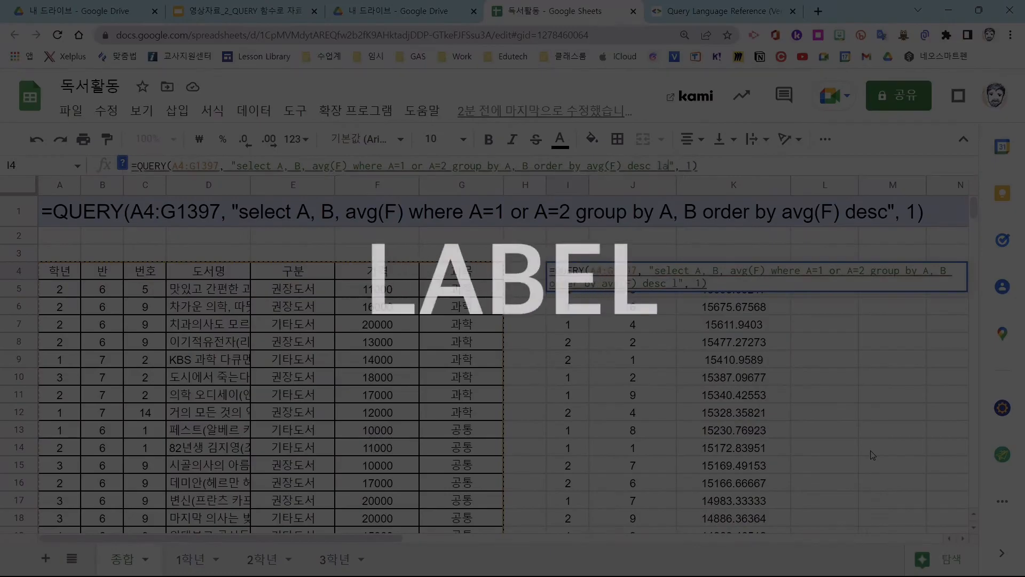
Finish the label clause at the end of the I4 query string as "label avg(F) '평균가격'" and select header cell K4.
text(el)
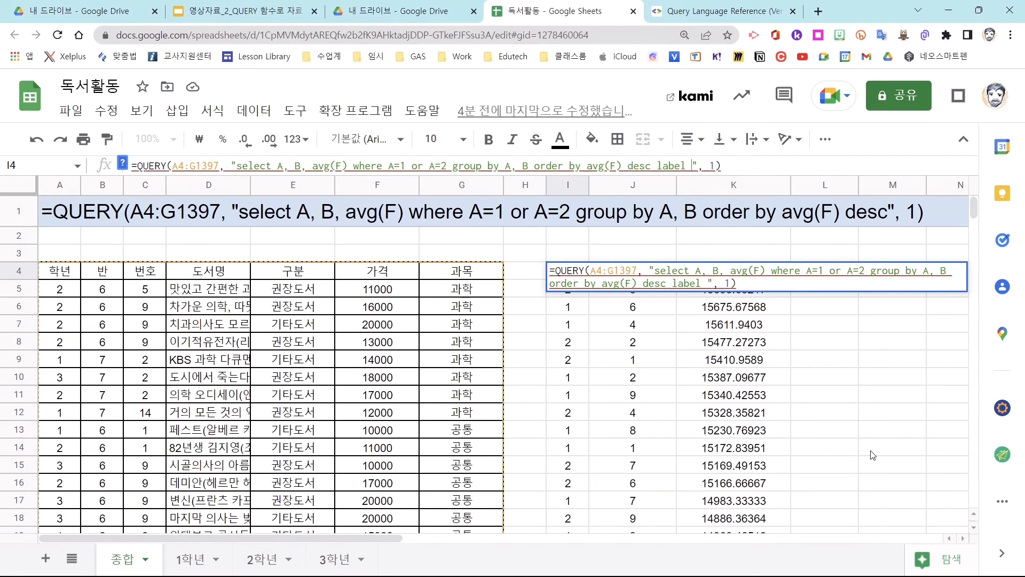
text(avg(F))
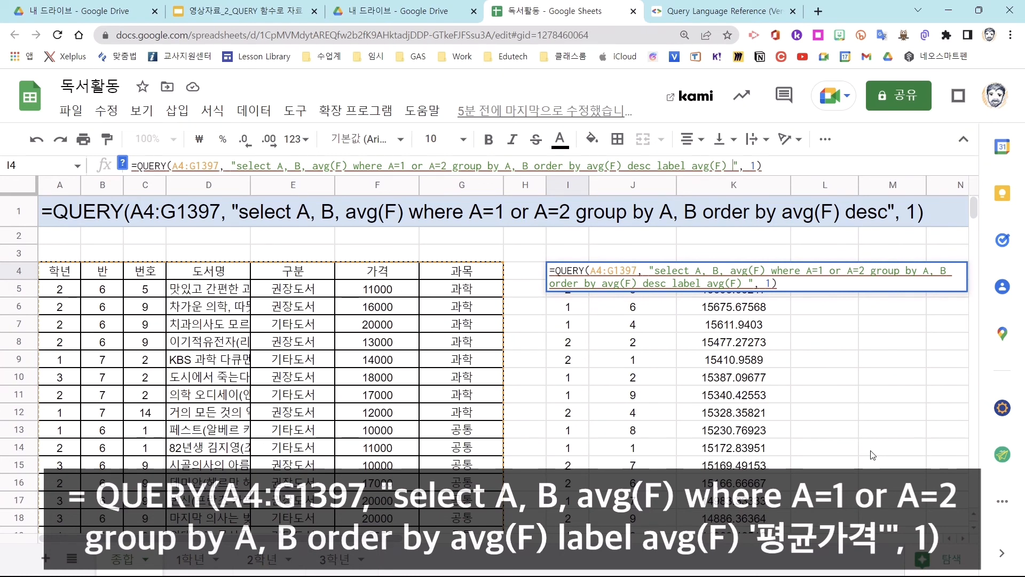
text('평균가격)
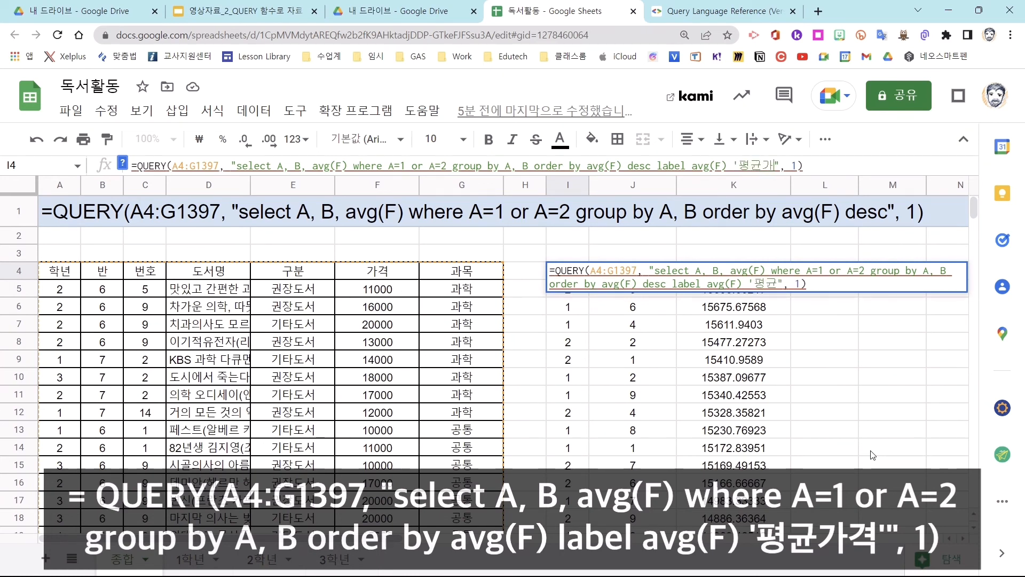
text(')
key(Return)
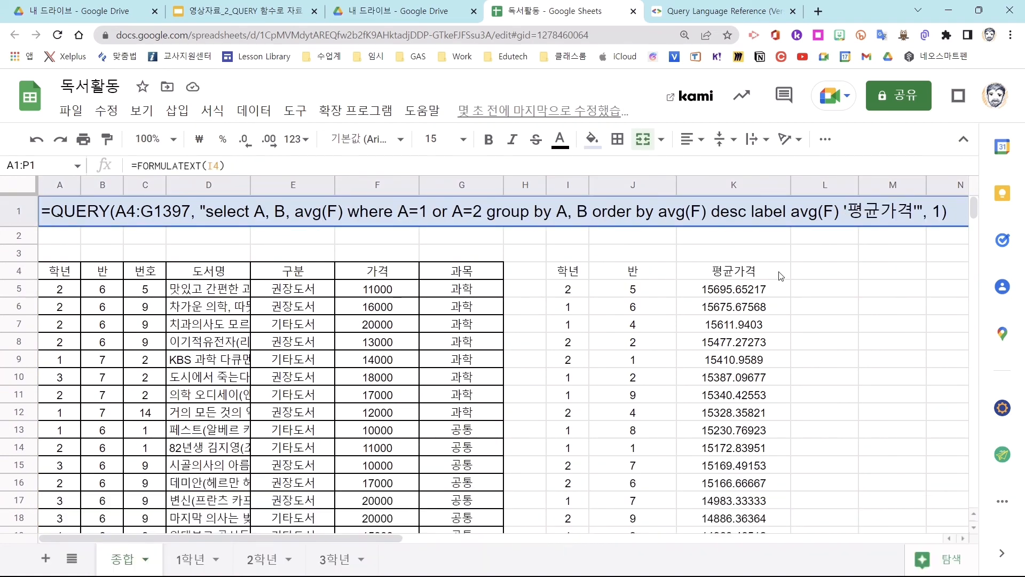
click(781, 276)
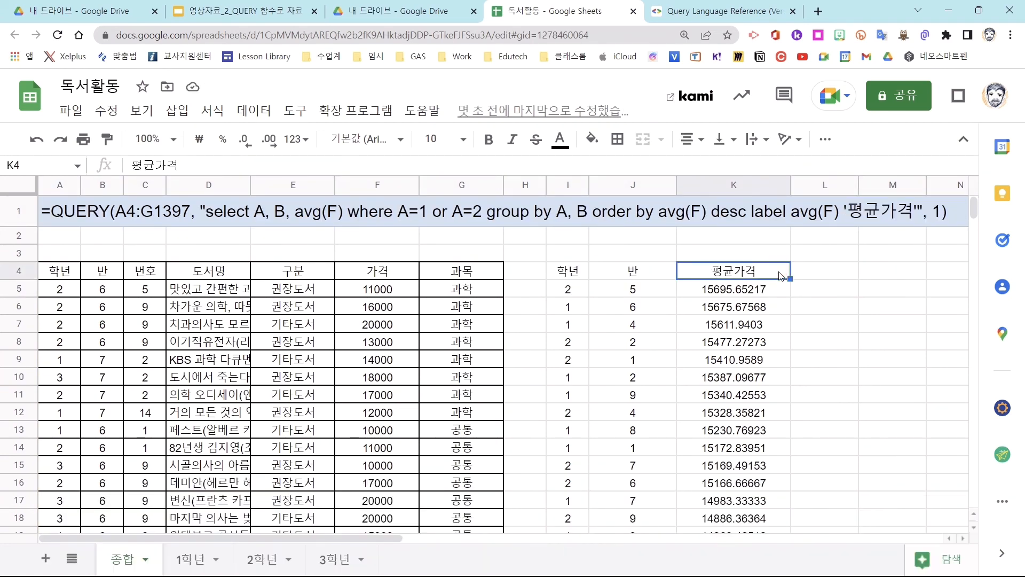